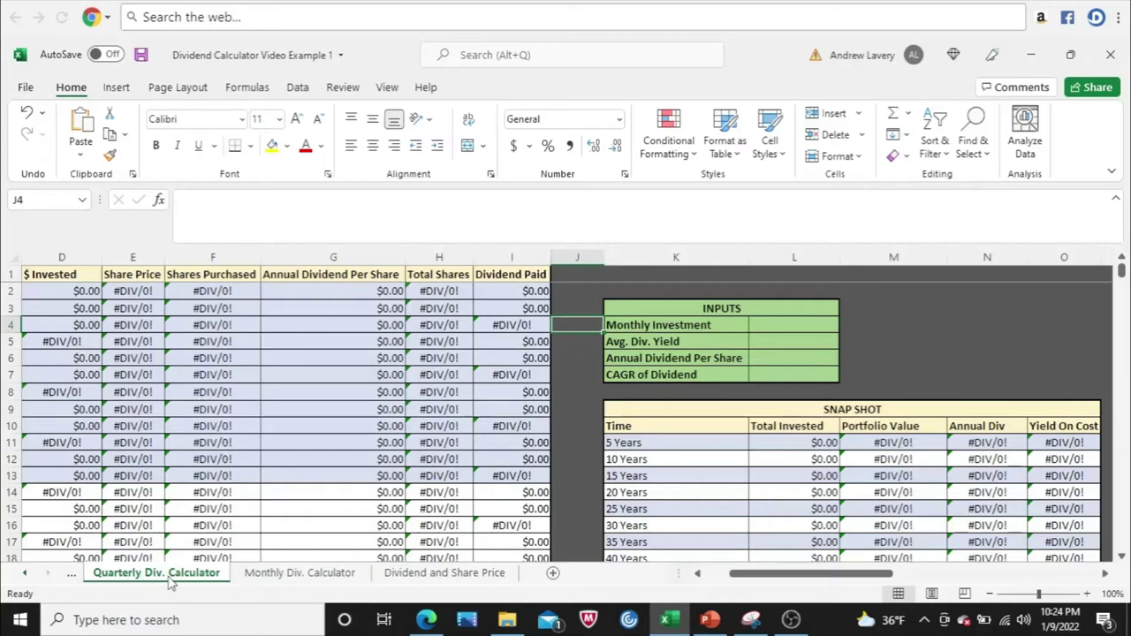
- View the Monthly Div. Calculator sheet, return to the Quarterly Div. Calculator sheet and review its year-by-month table from the first column
click(268, 579)
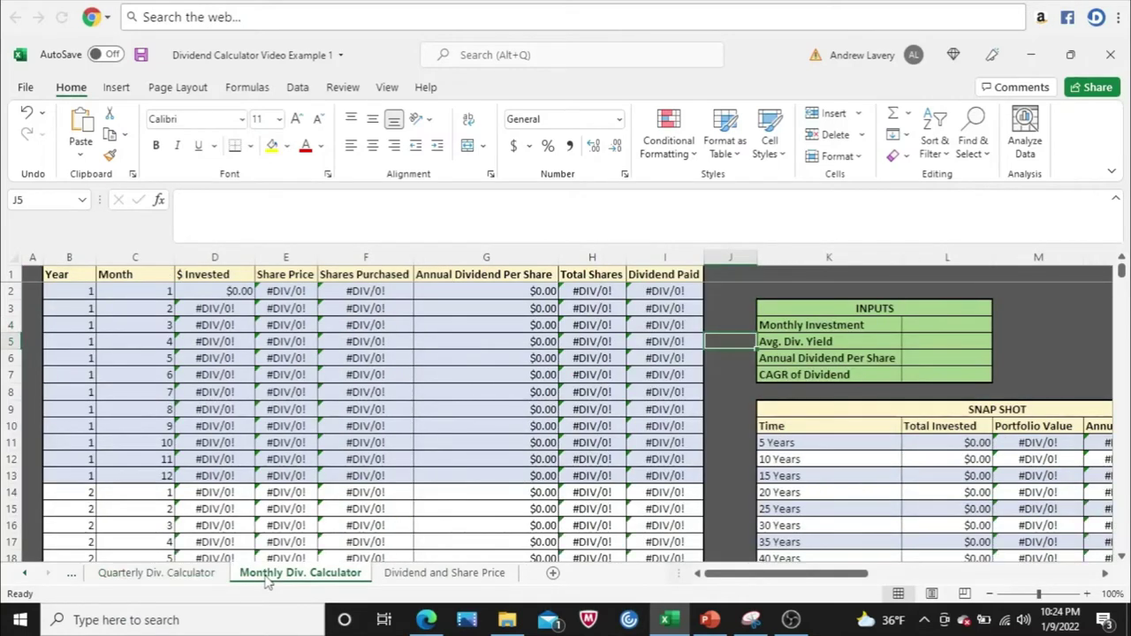
click(185, 579)
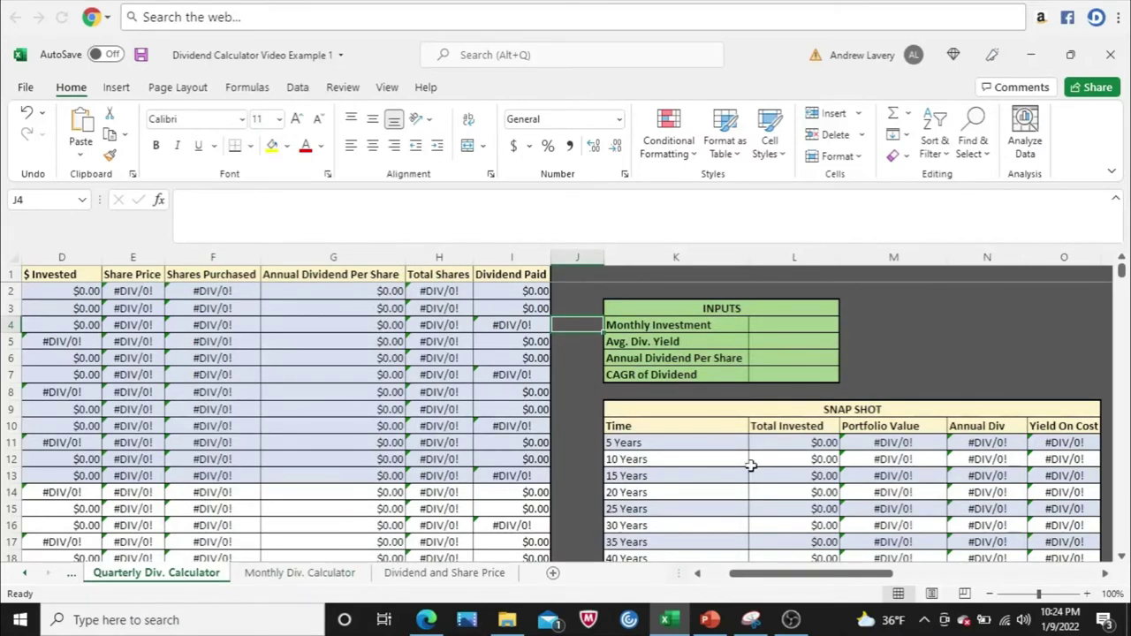
drag(769, 580, 742, 583)
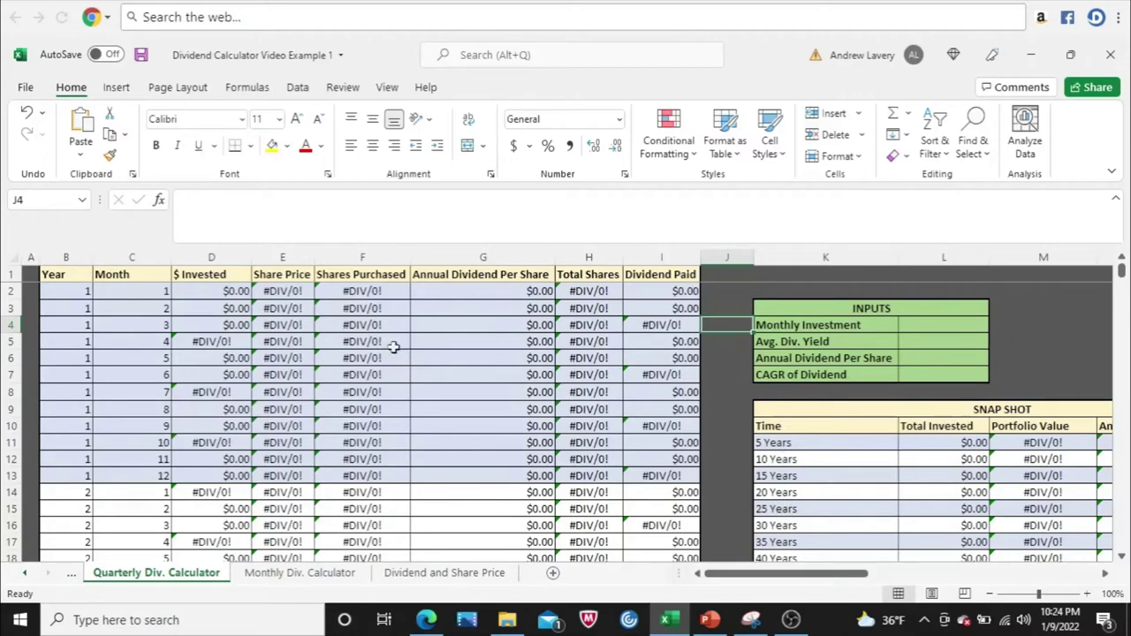
mouse_move(1122, 276)
mouse_down()
mouse_move(1123, 512)
mouse_move(1123, 271)
mouse_up()
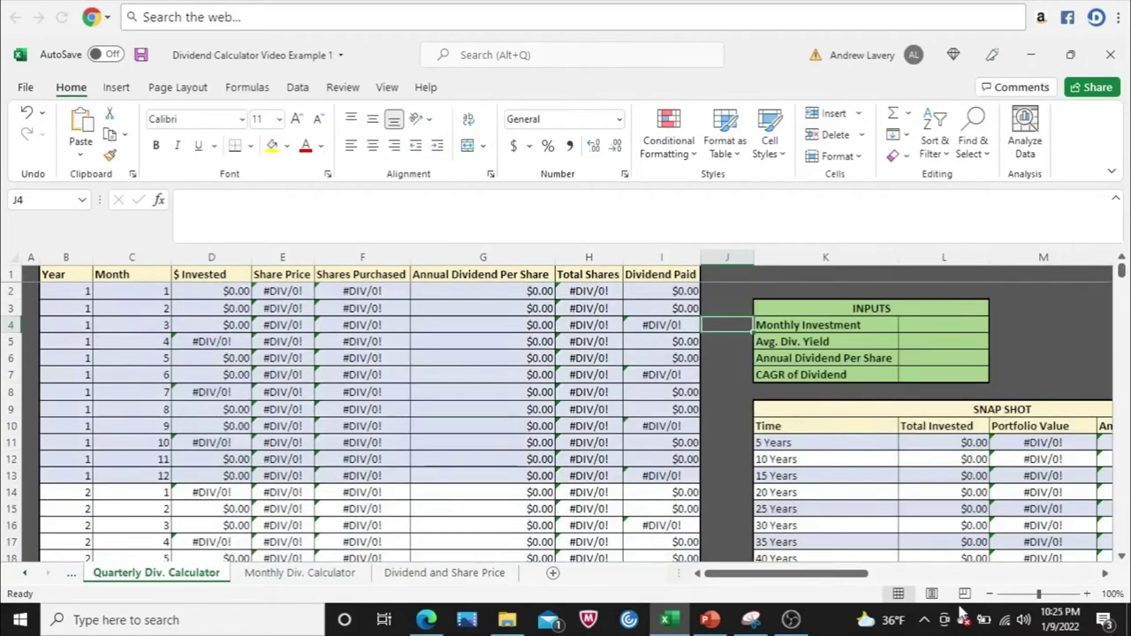
- Set the Avg. Div. Yield to 3.33% in the inputs table of the quarterly calculator
click(1105, 573)
click(1105, 573)
click(1105, 572)
click(1105, 573)
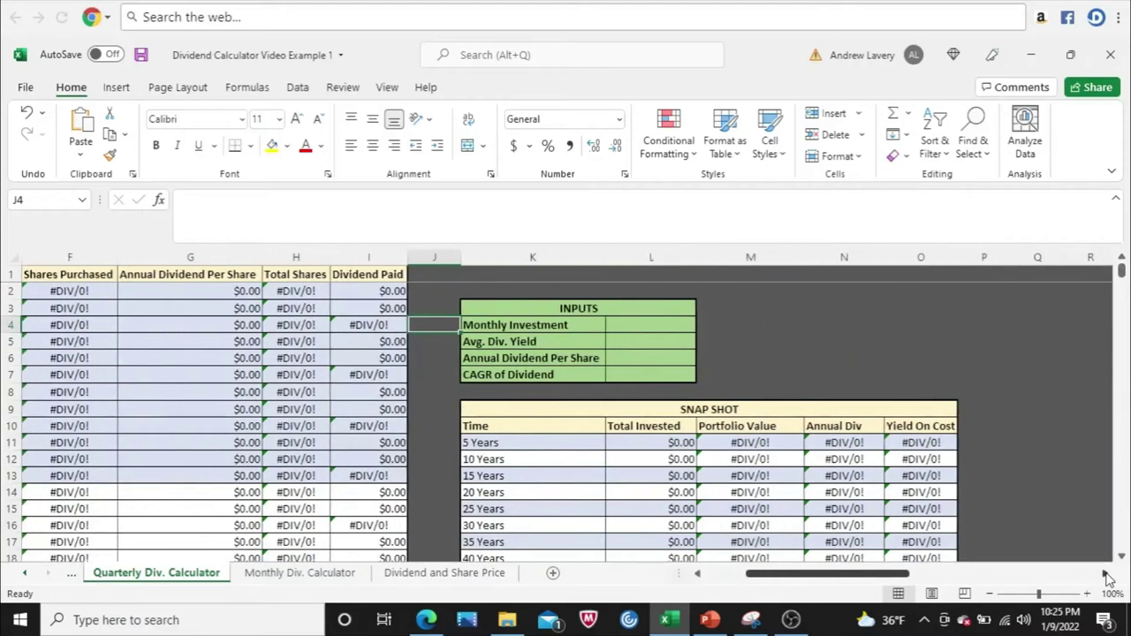
click(1105, 573)
click(1120, 557)
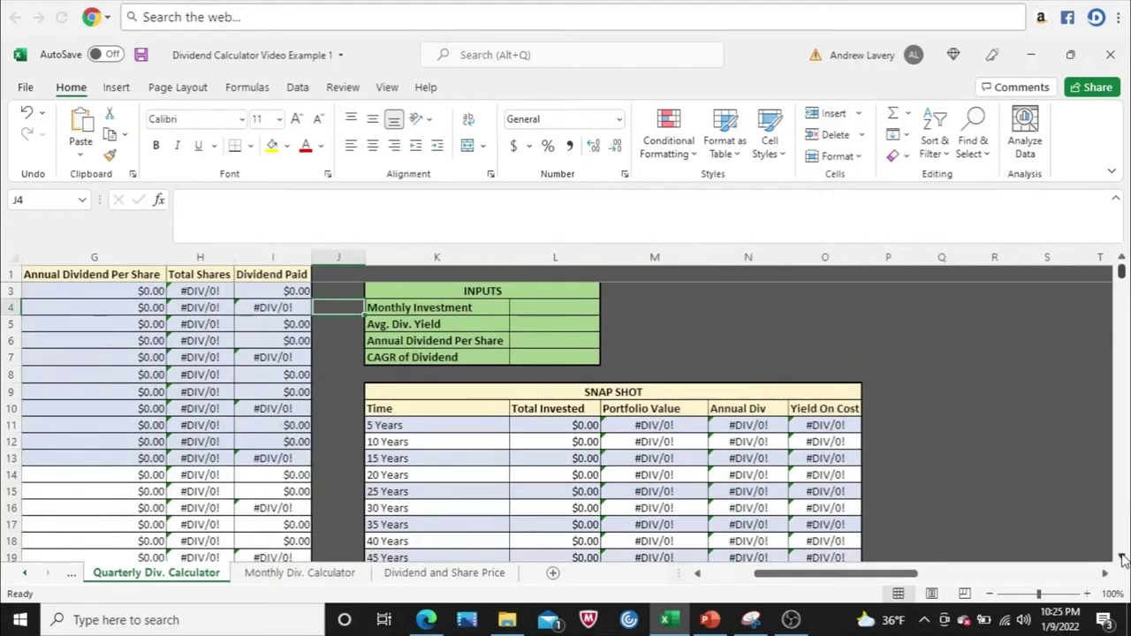
click(1121, 556)
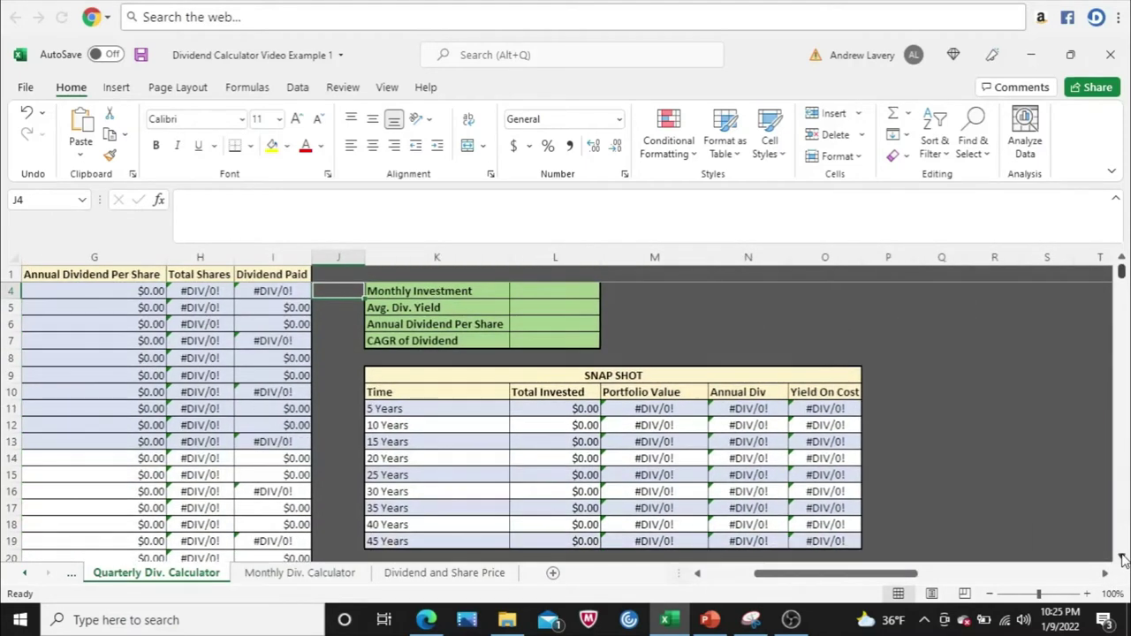
click(565, 308)
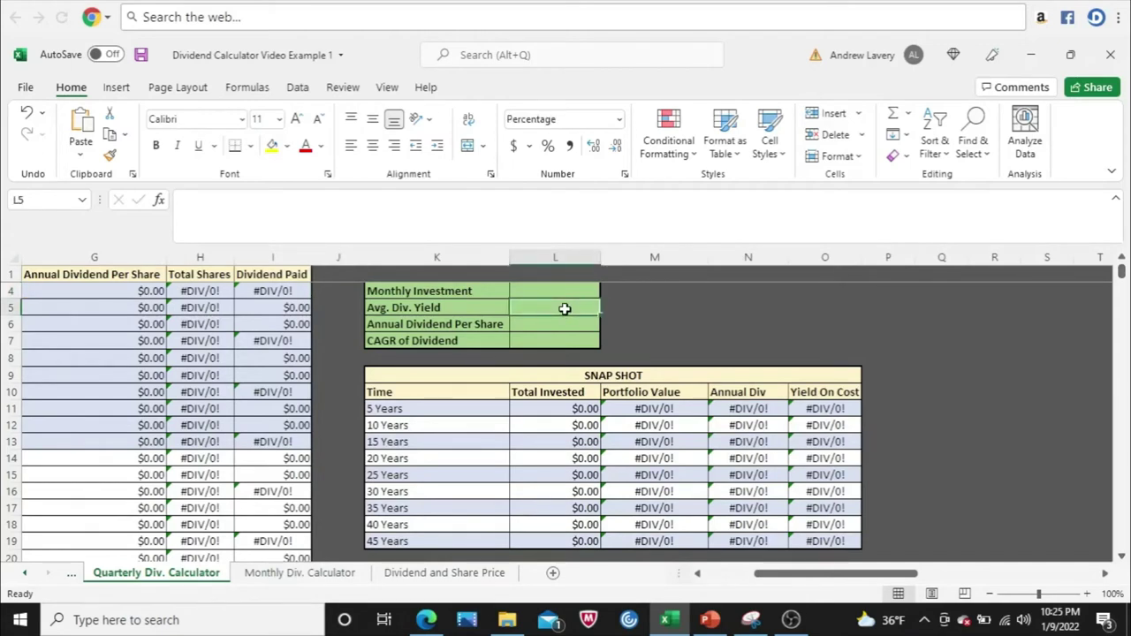
text(3.33)
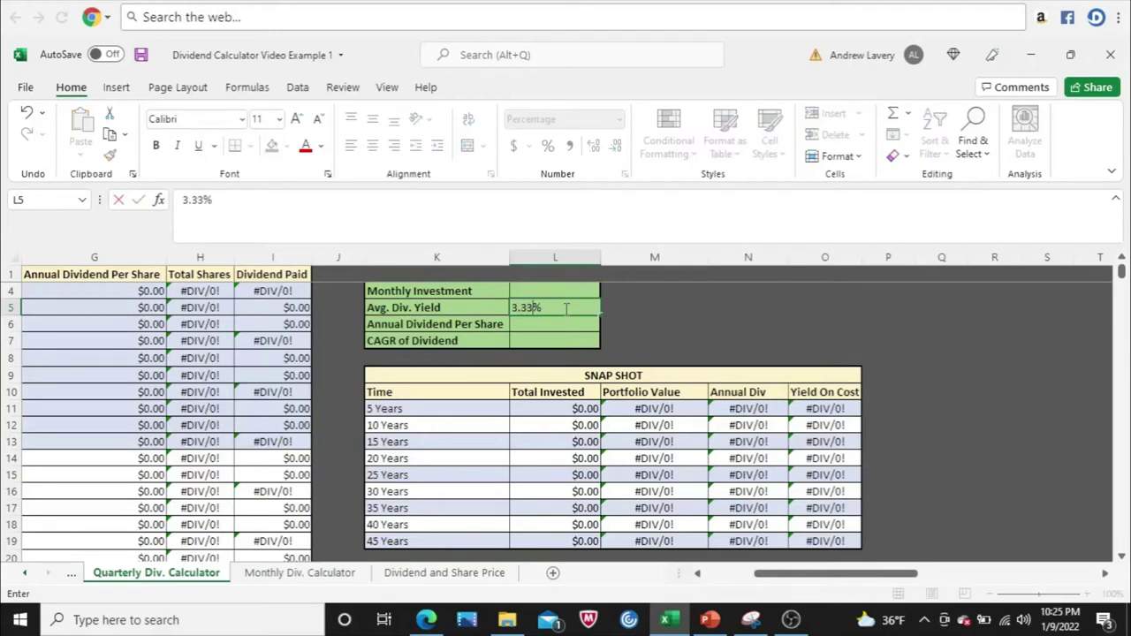
key(Return)
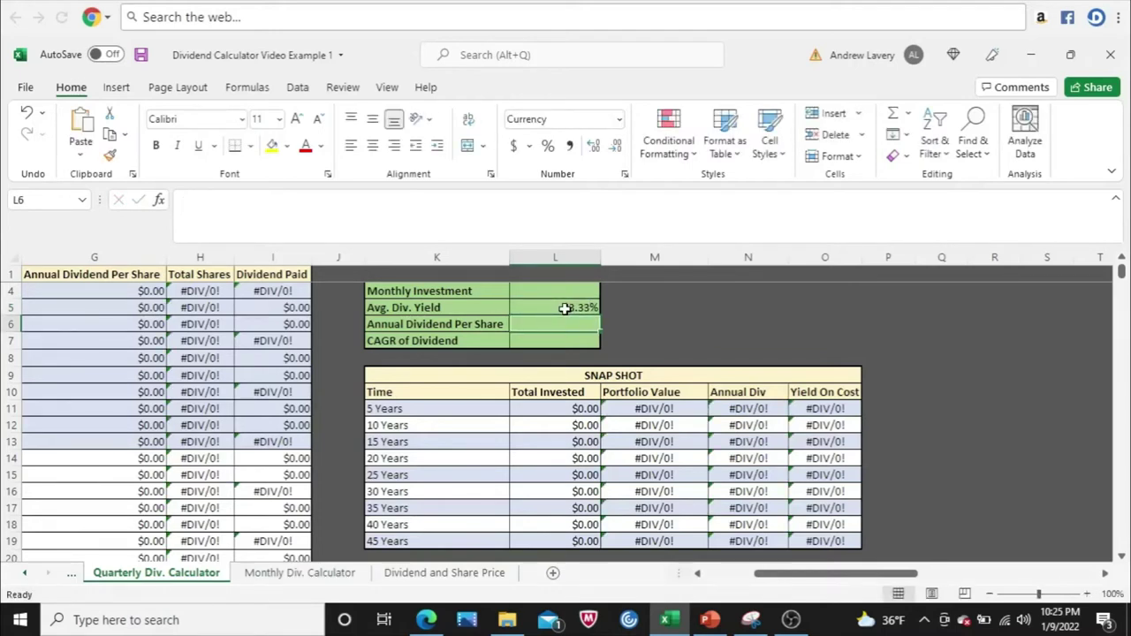
- Set the Annual Dividend Per Share to $4.28 and the CAGR of Dividend to 2.1%
text(4.28)
key(Return)
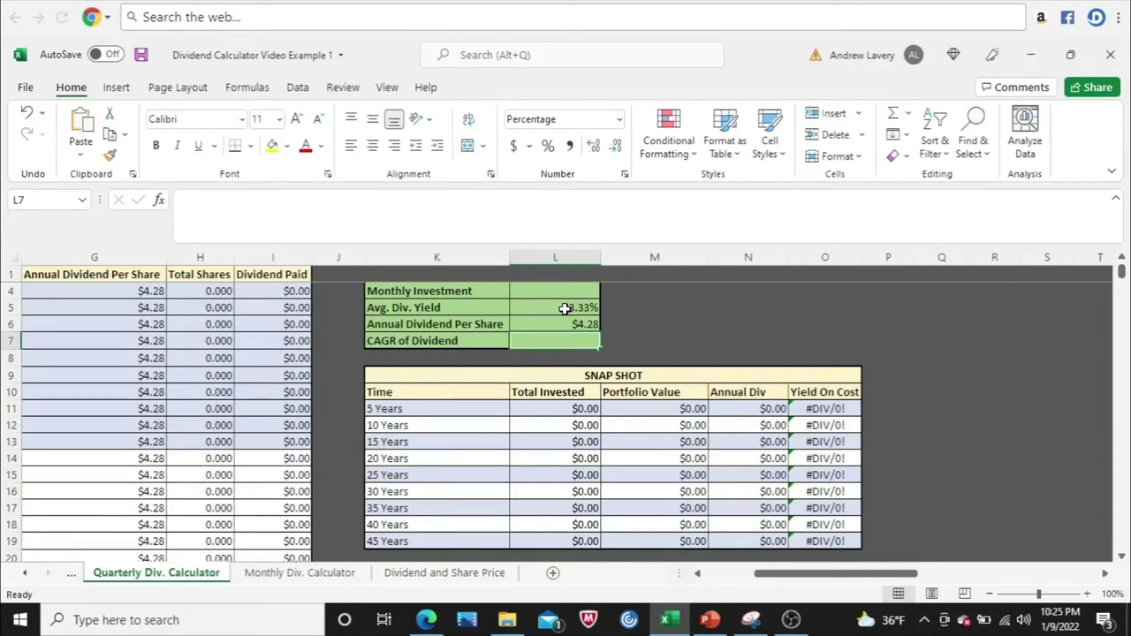
text(2.1)
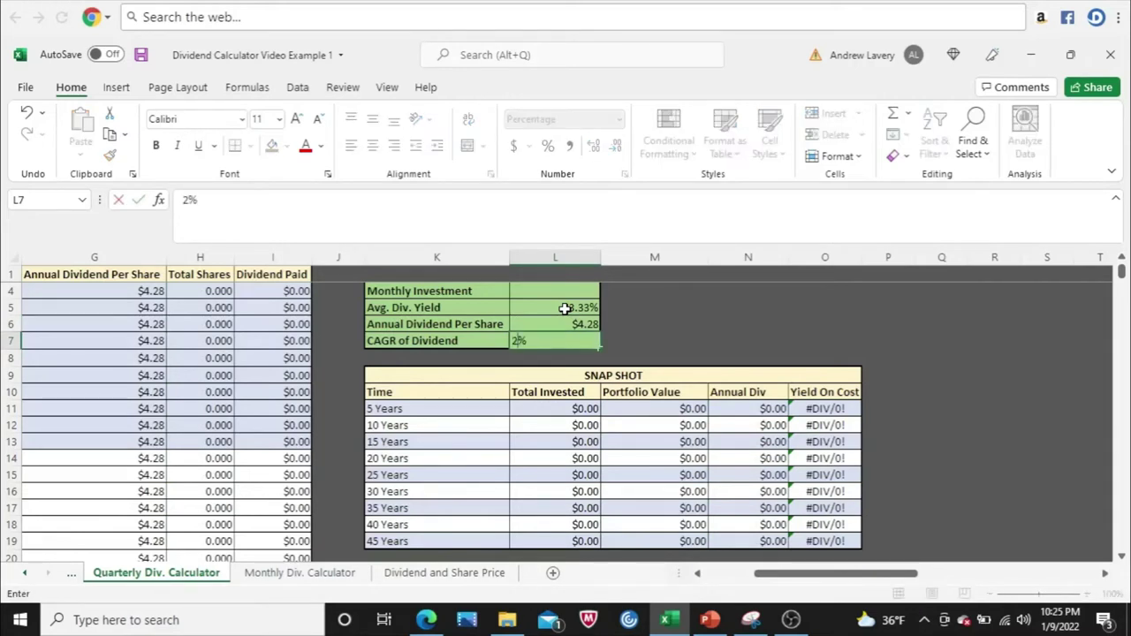
key(Return)
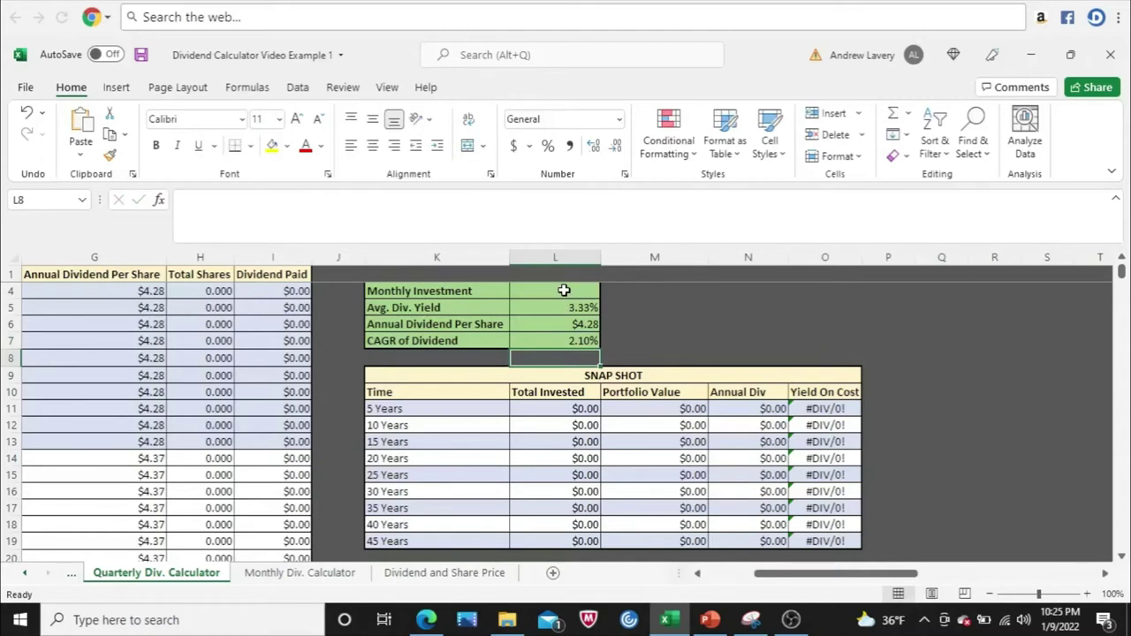
- Set the Monthly Investment to $50 and examine the snapshot's 5-year annual dividend and its yield on cost for 5, 30 and 45 years
click(564, 290)
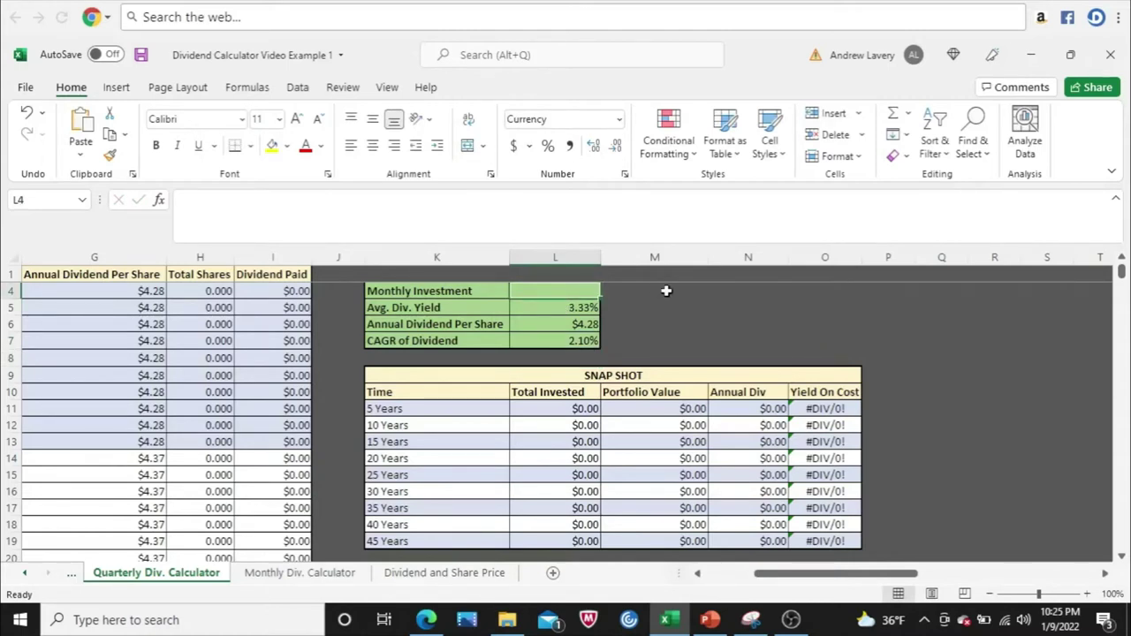
text(50)
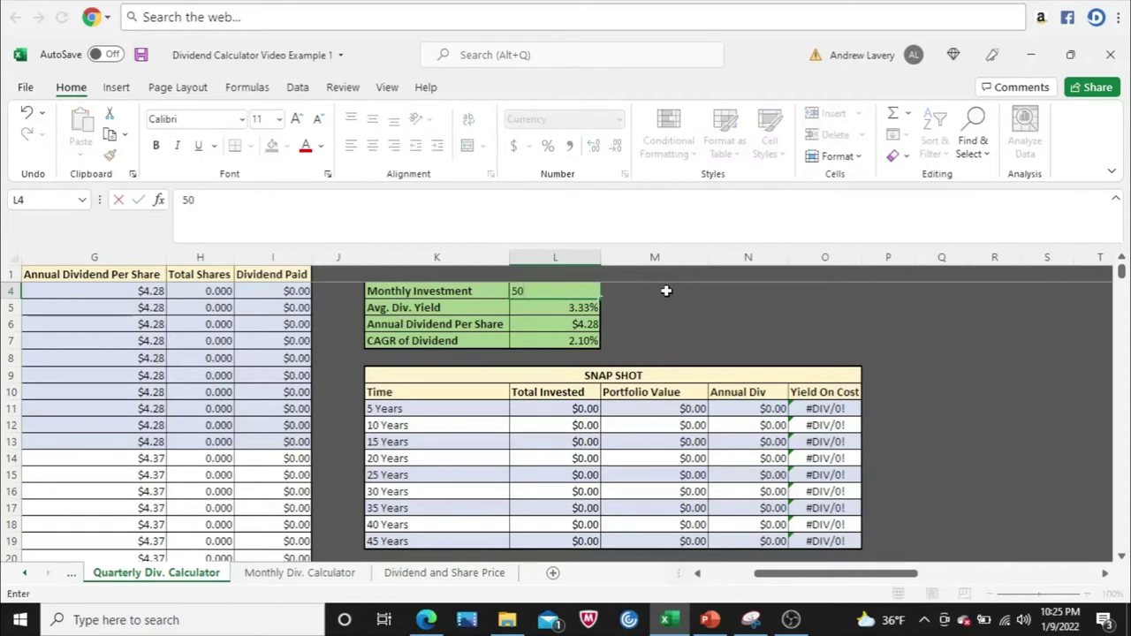
key(Return)
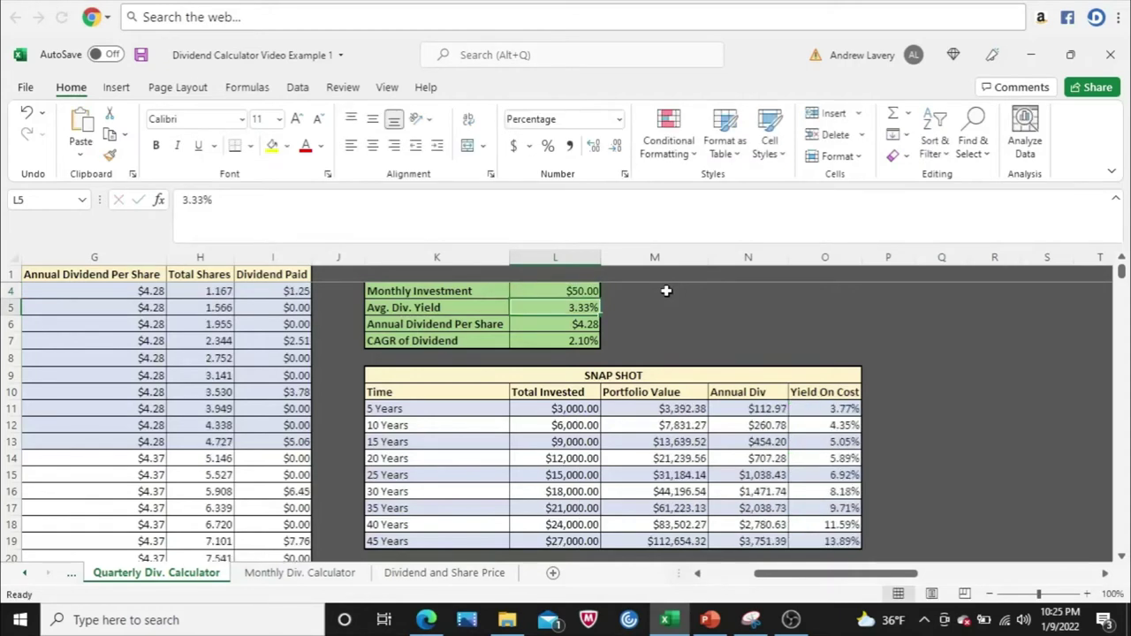
click(729, 409)
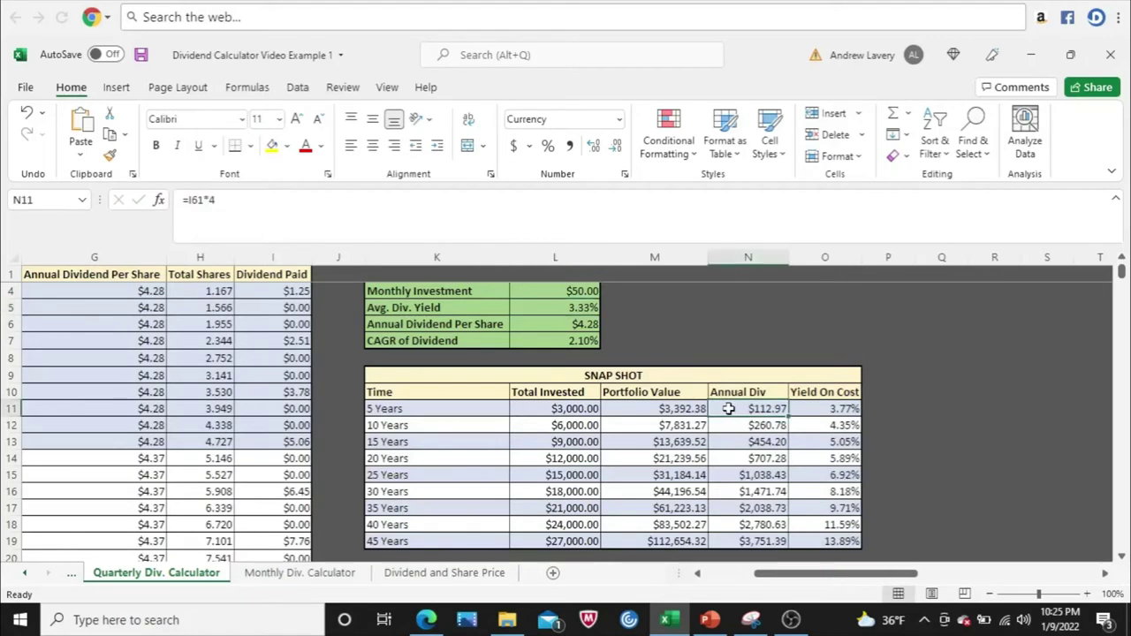
click(810, 411)
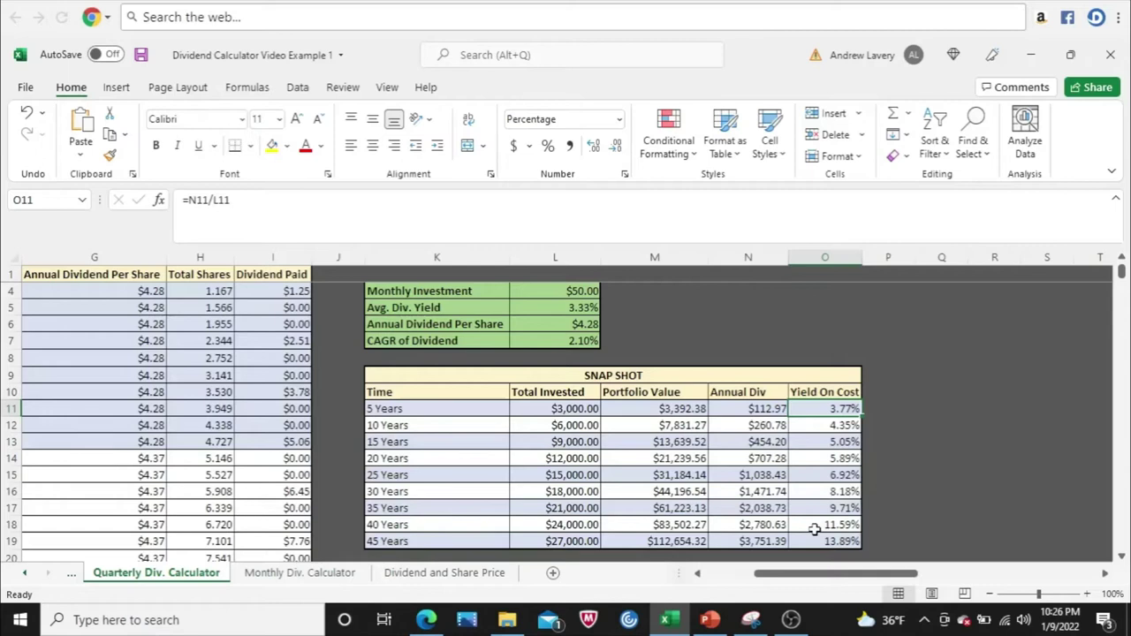
click(811, 492)
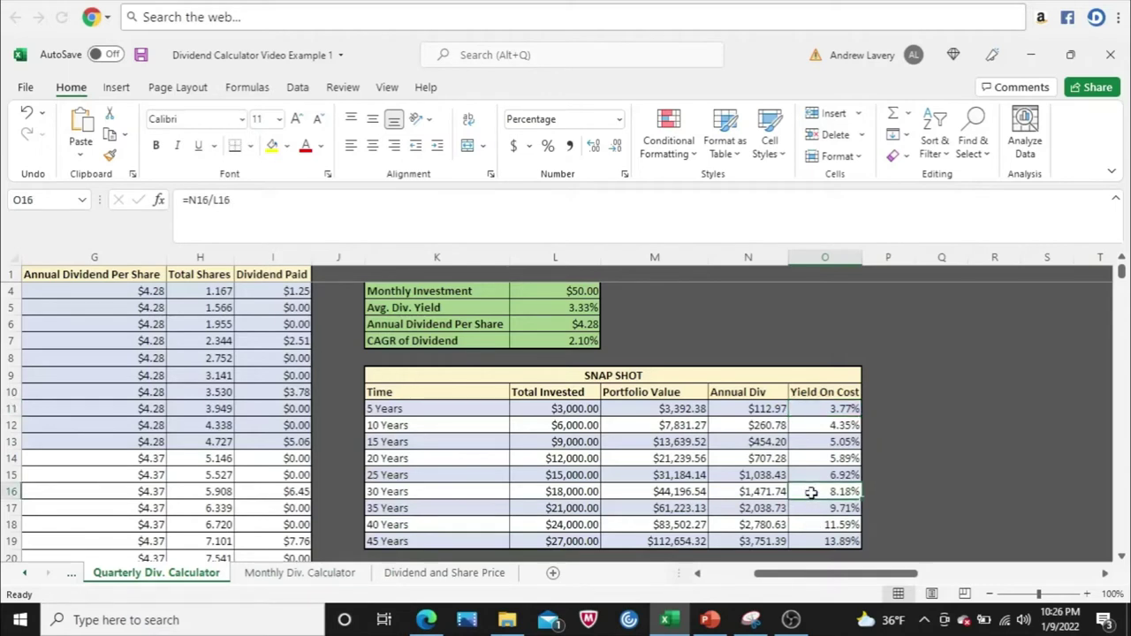
click(809, 542)
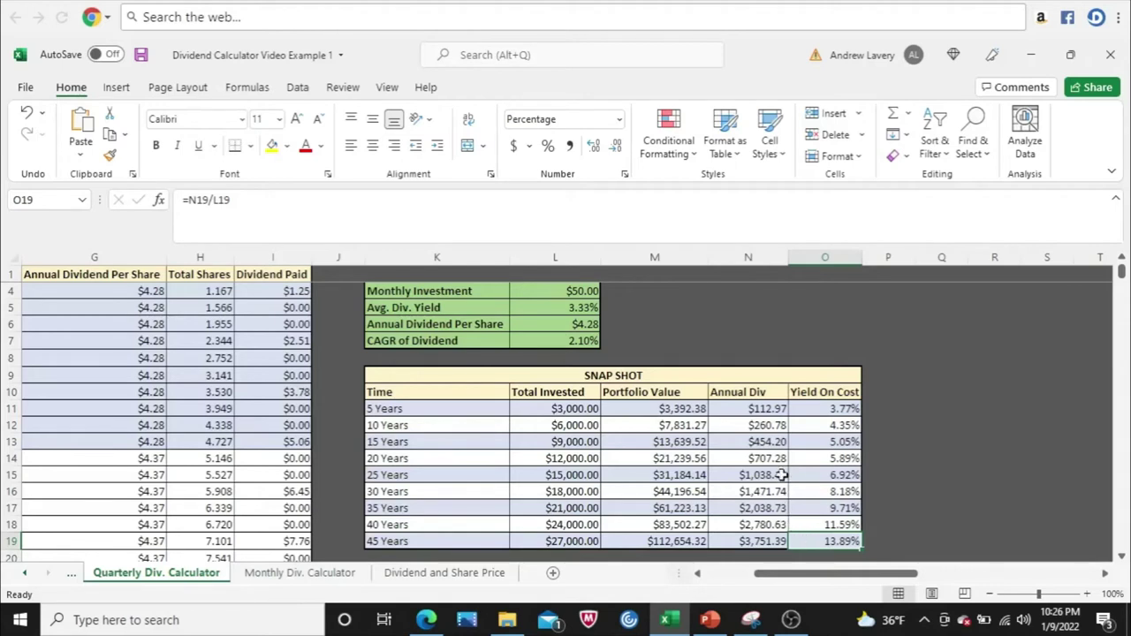
- Set the Monthly Investment to $200 and examine the annual dividend after 45 years in the snapshot table
click(569, 289)
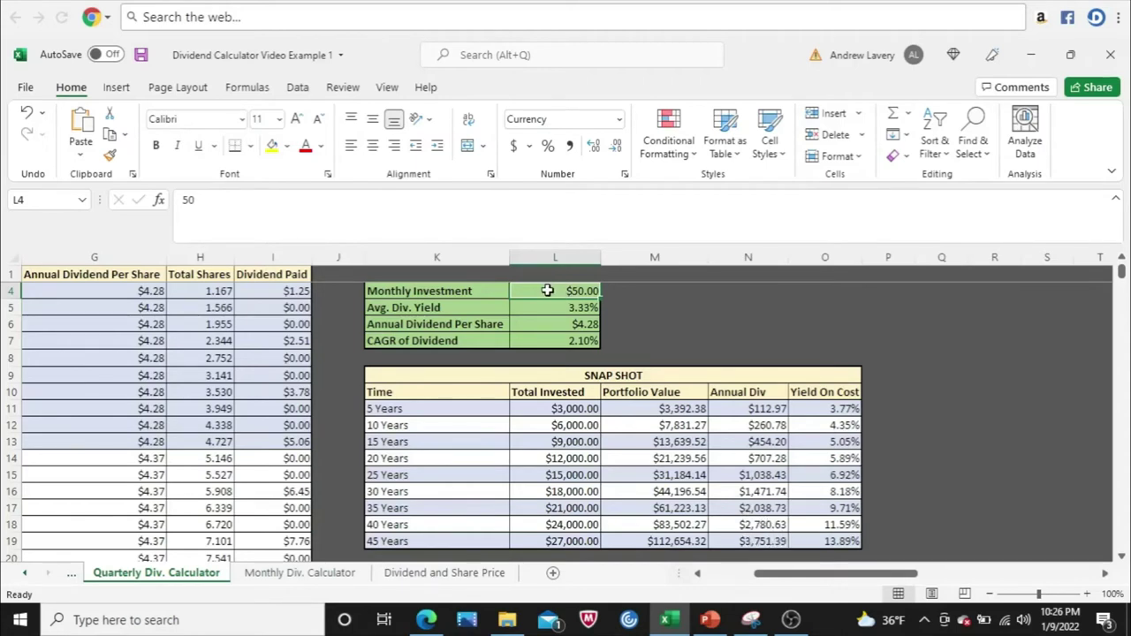
text(200)
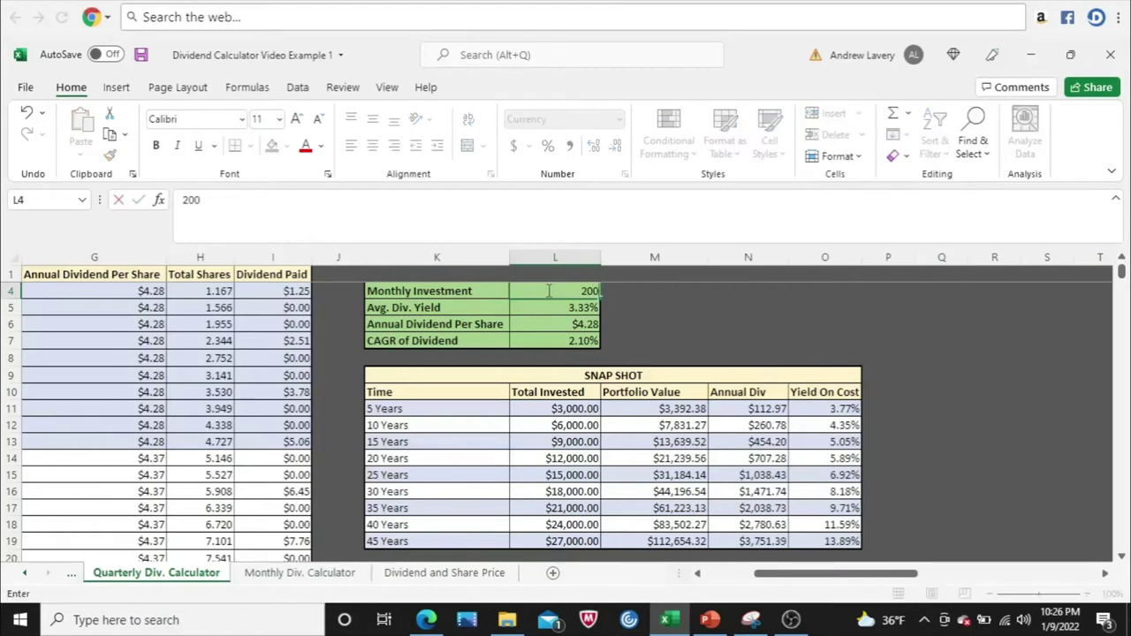
key(Return)
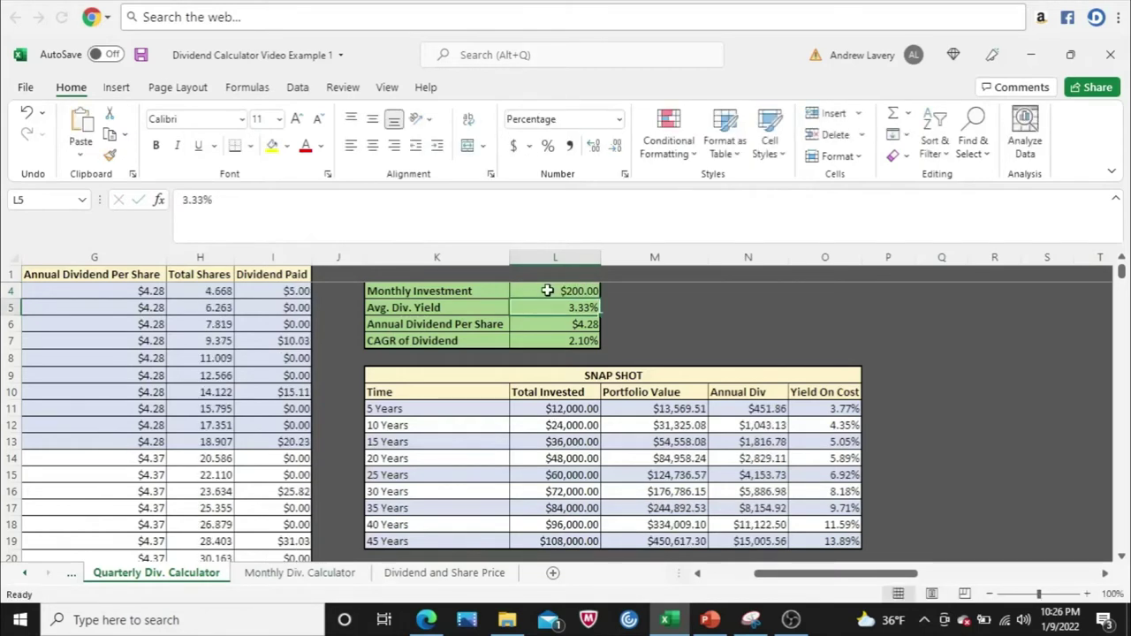
click(724, 546)
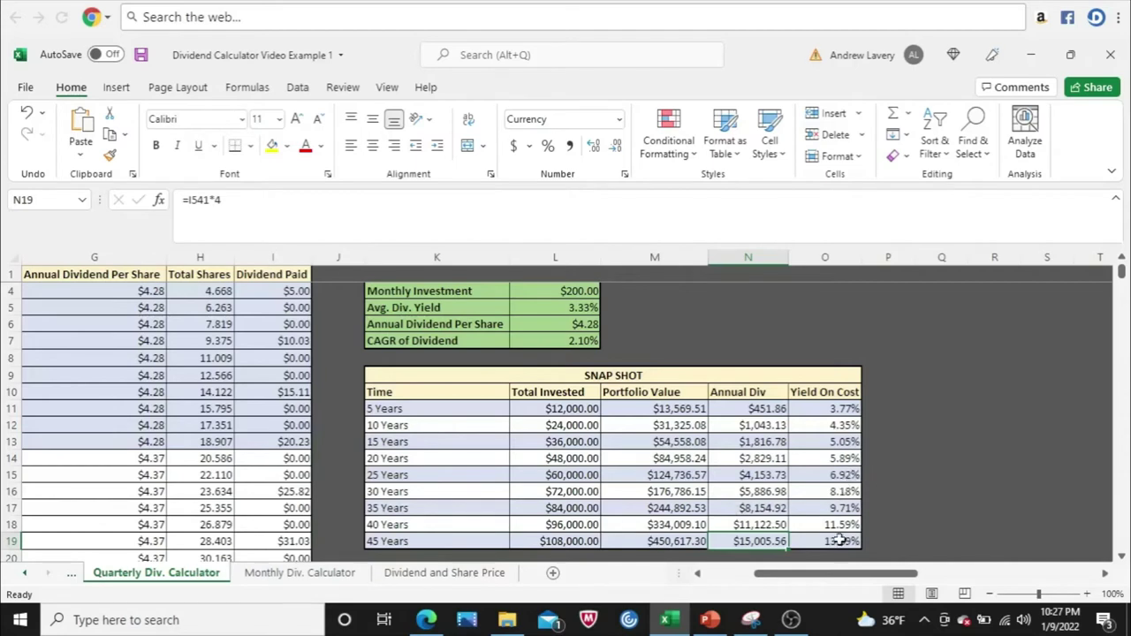
- Set the Monthly Investment to $400 to recalculate the dividend snapshot
click(549, 293)
text(400)
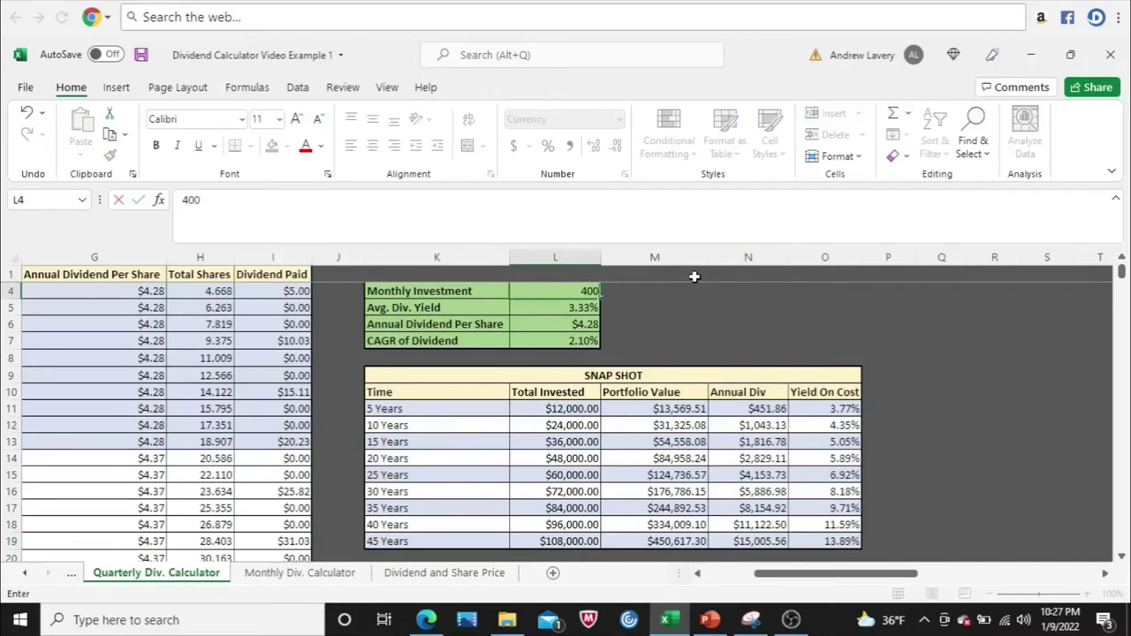
key(Return)
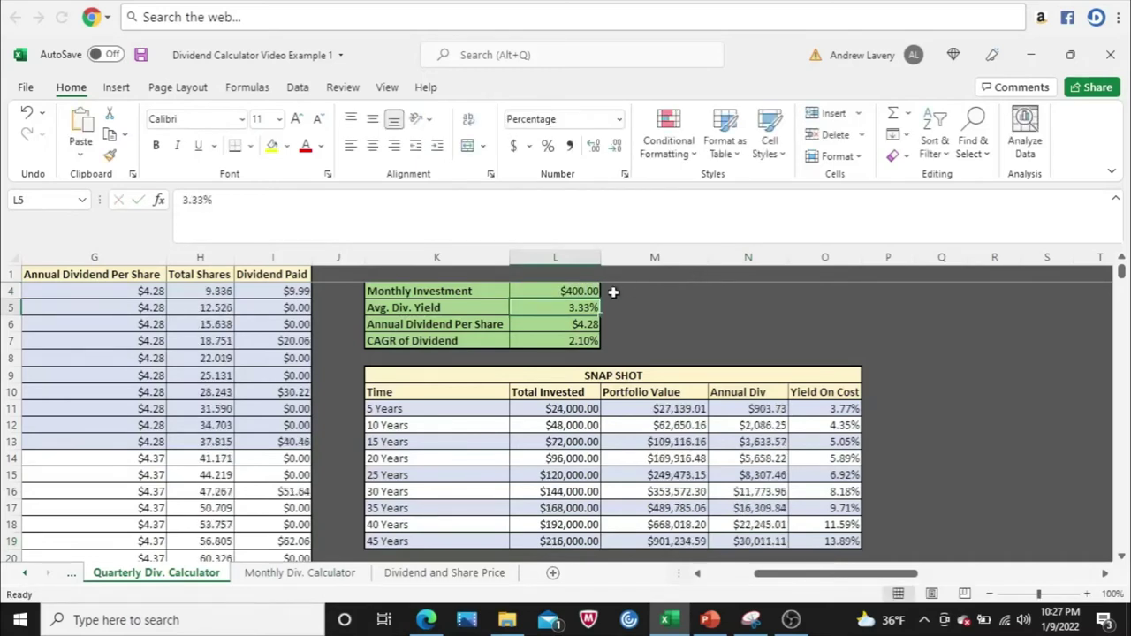
- Set the Monthly Investment to $600 to recalculate the dividend snapshot
click(570, 291)
text(600)
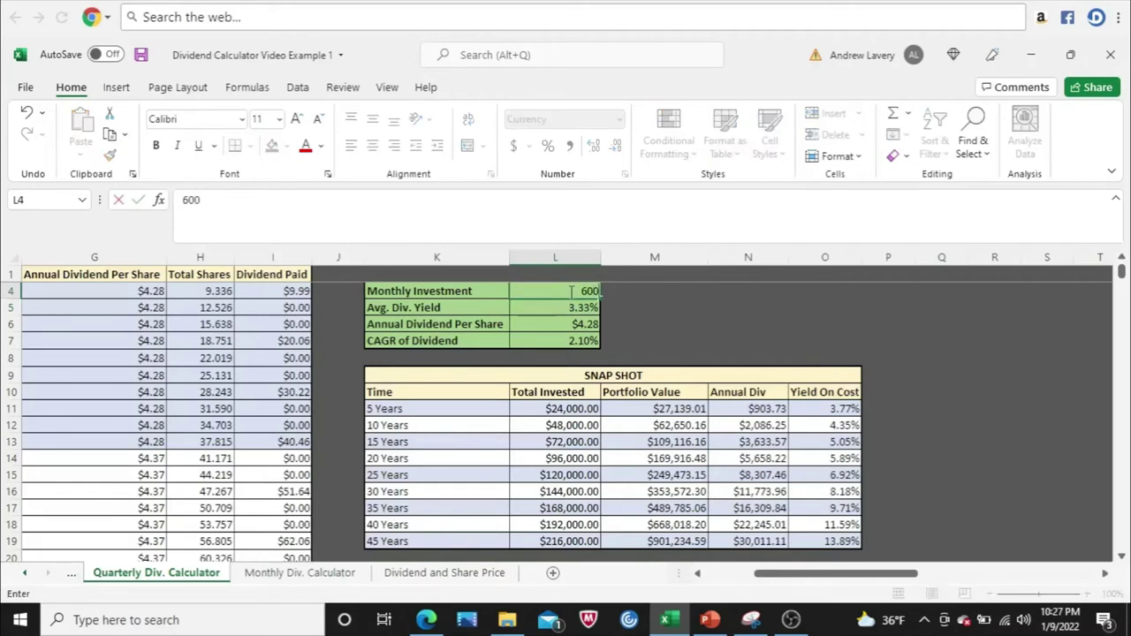
key(Return)
- Set the Monthly Investment to $800 to recalculate the dividend snapshot
click(570, 292)
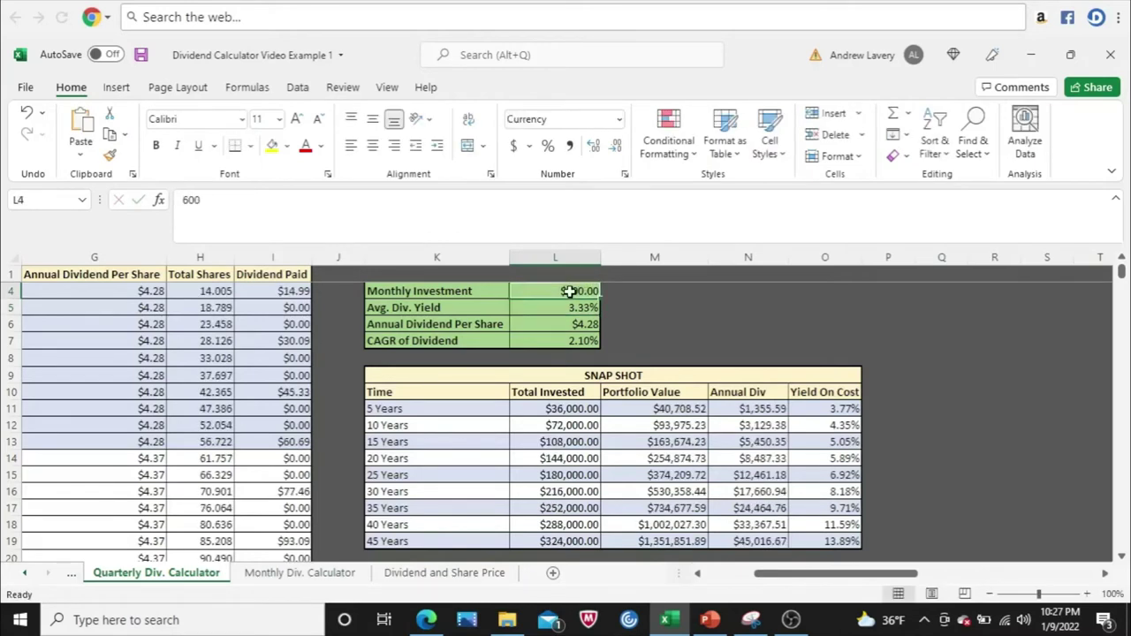
text(800)
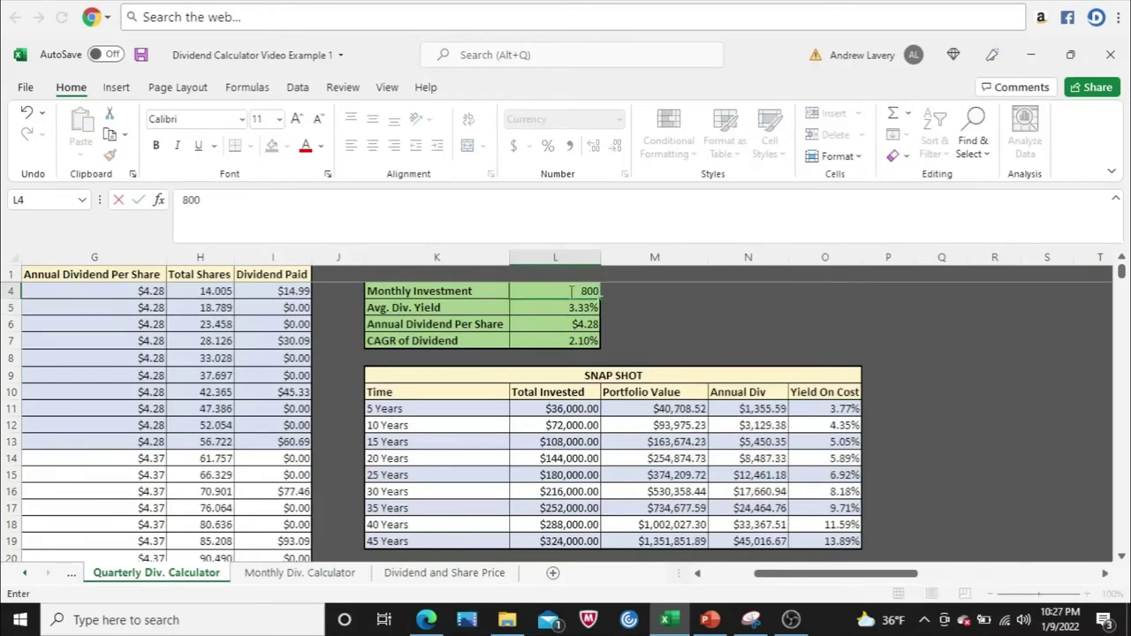
key(Return)
- Set the Monthly Investment to $1,000 and examine the portfolio value after 35 years in the snapshot table
click(547, 292)
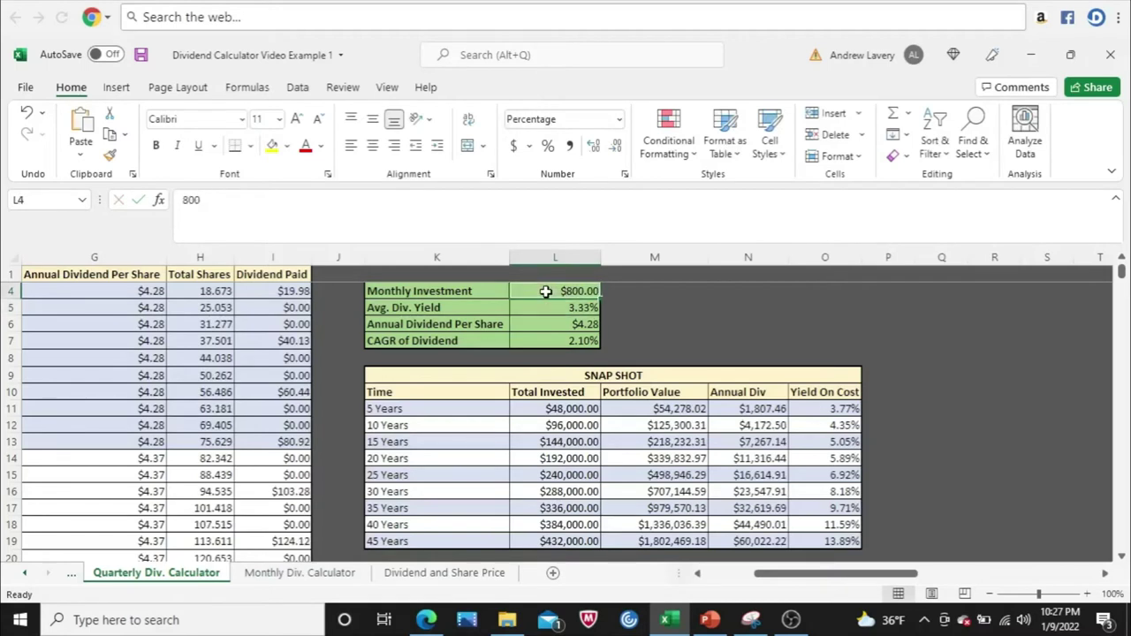
text(10000)
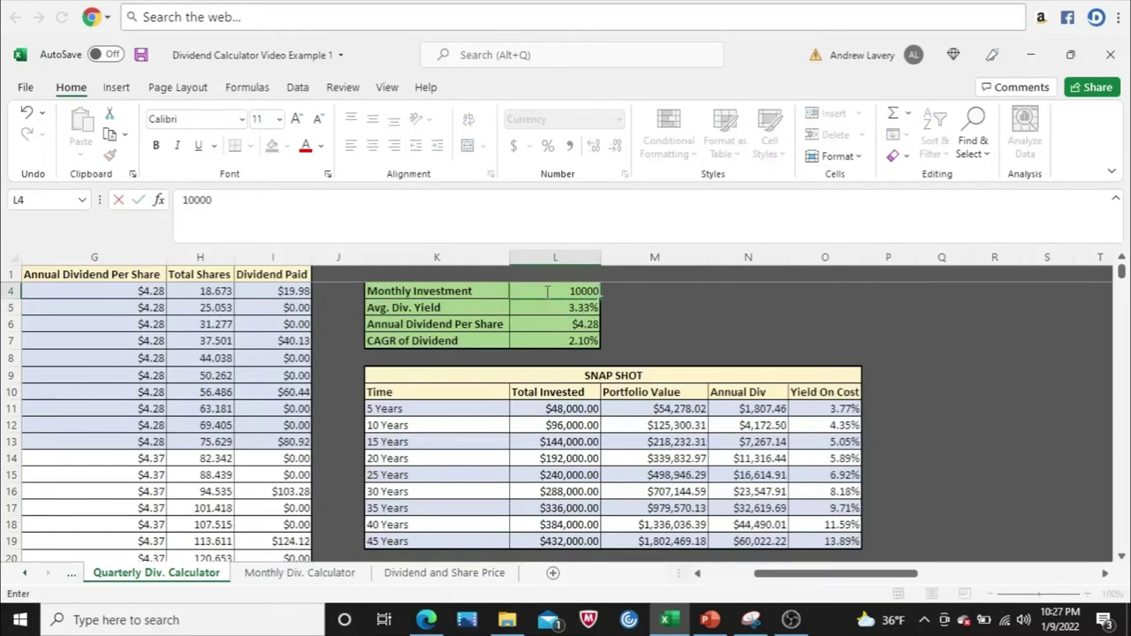
key(BackSpace)
key(Return)
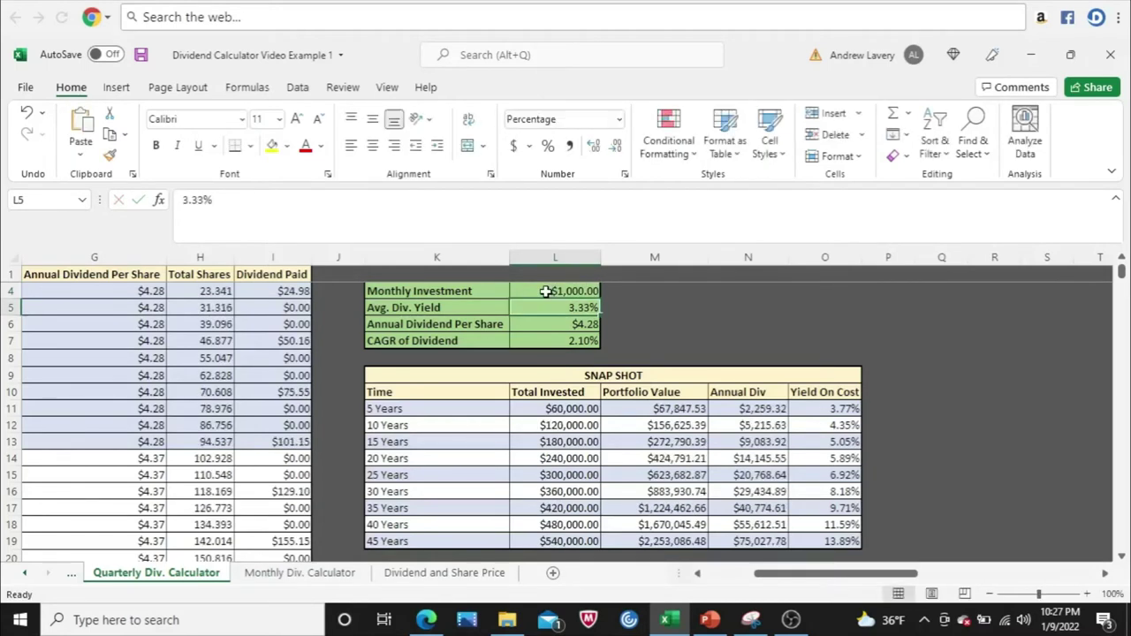
click(627, 508)
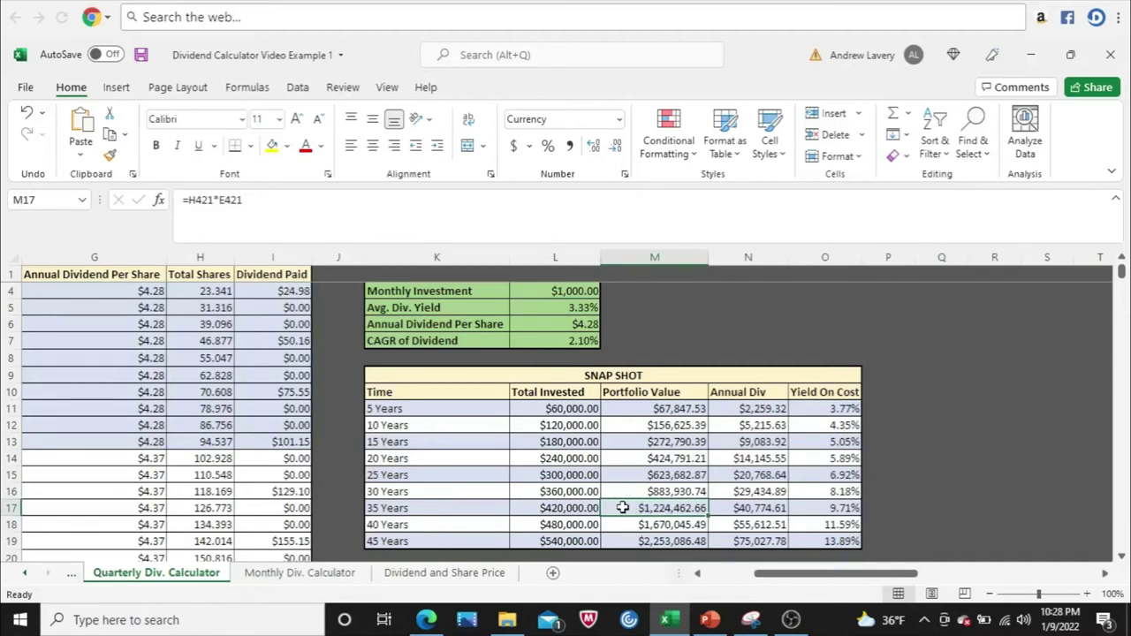
- Set the Monthly Investment to $300 to recalculate the dividend snapshot
click(543, 291)
text(300)
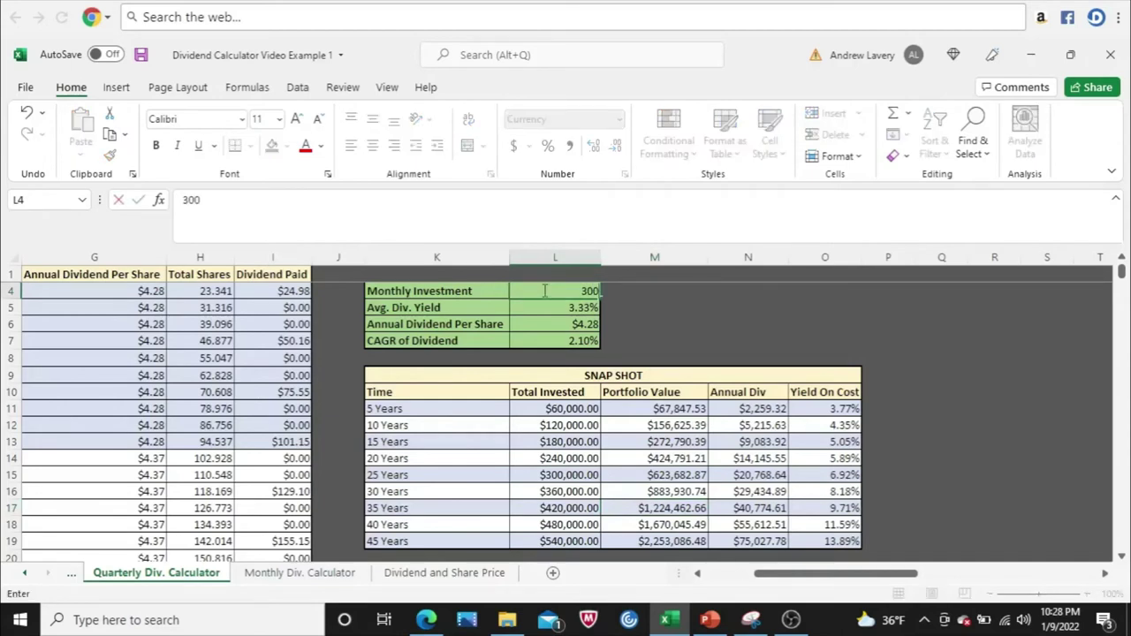
key(Return)
click(542, 291)
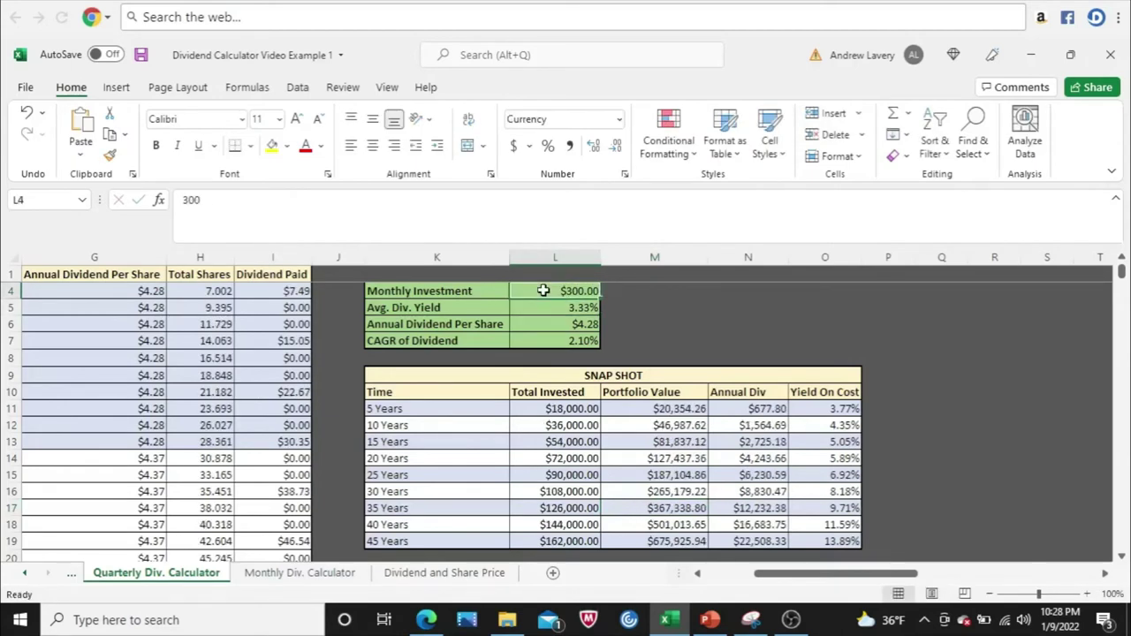
- Recalculate the dividend snapshot with Monthly Investments of $400 and $450, and examine the portfolio value after 45 years
text(400)
key(Return)
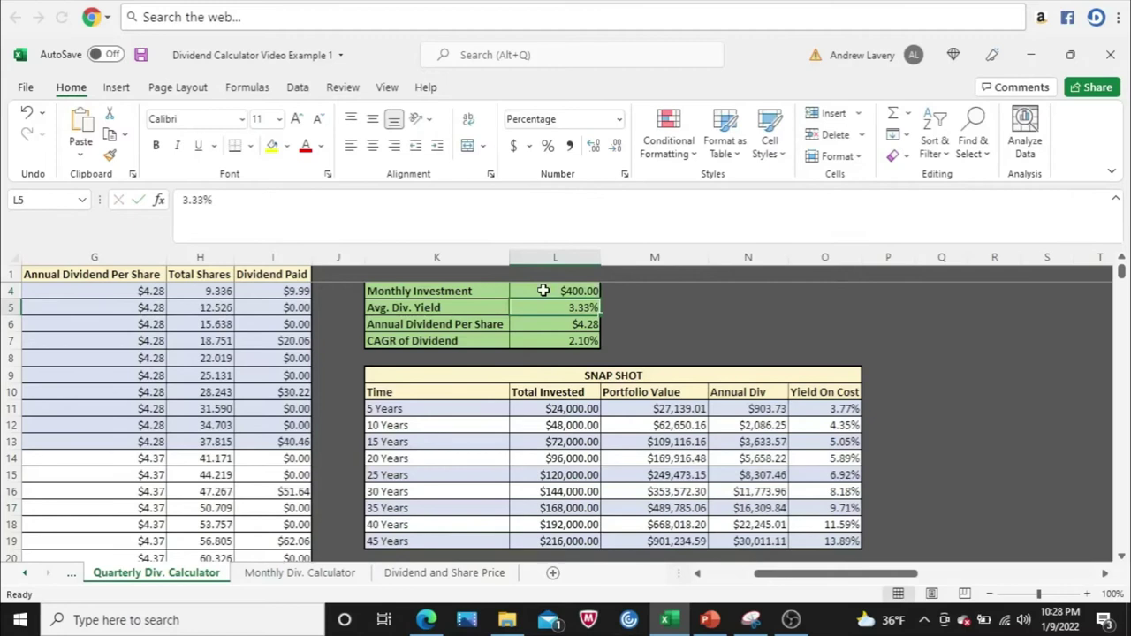
click(543, 291)
text(450)
key(Return)
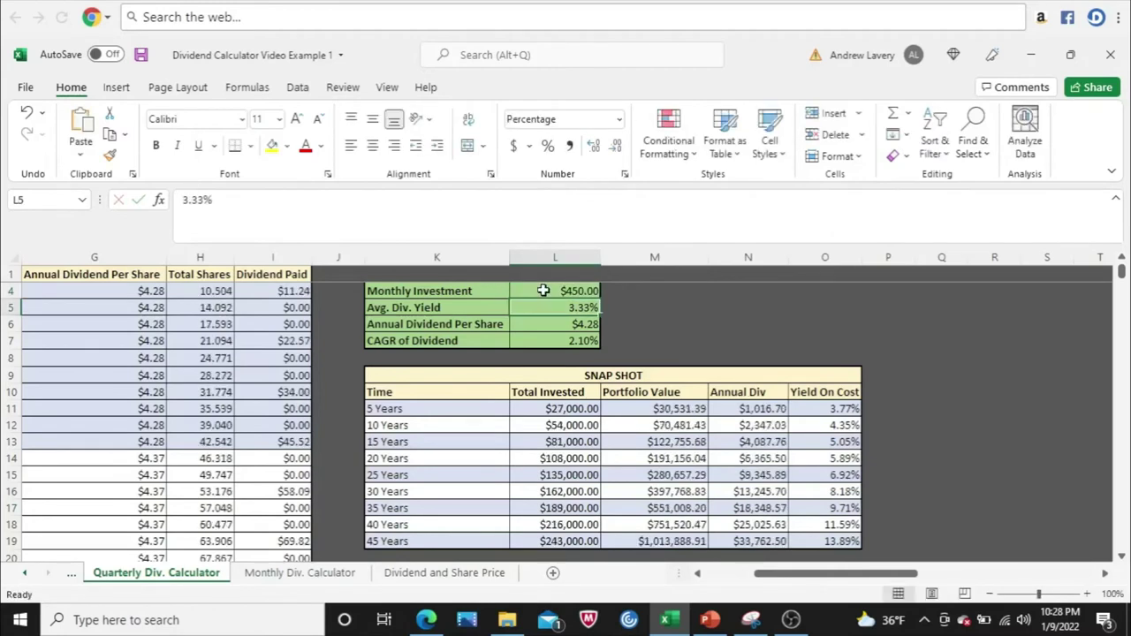
click(542, 291)
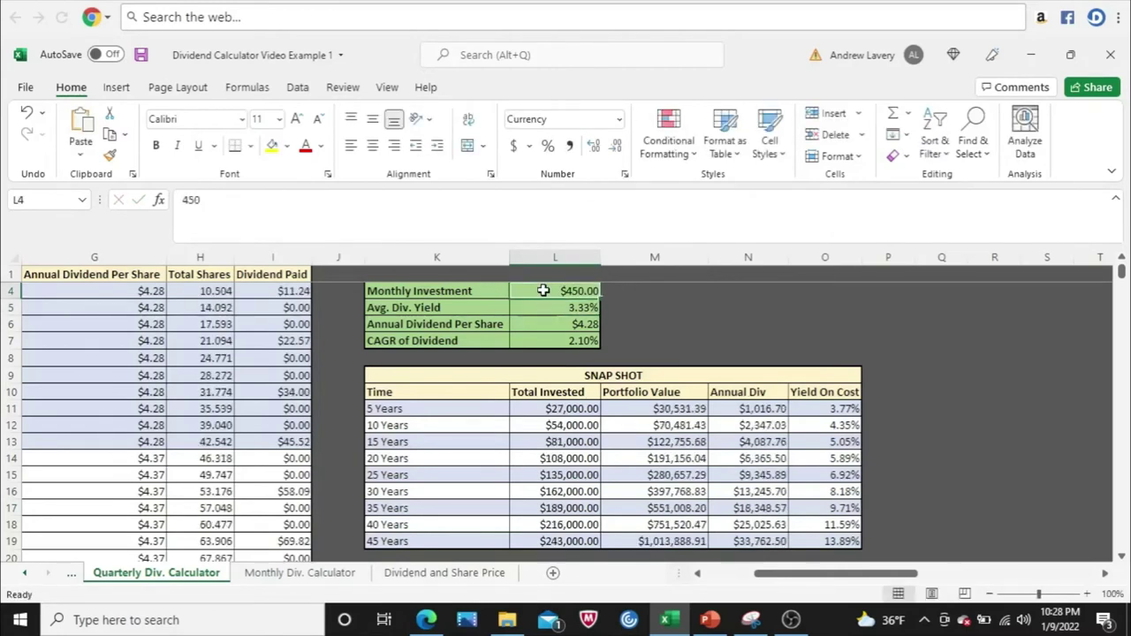
click(622, 546)
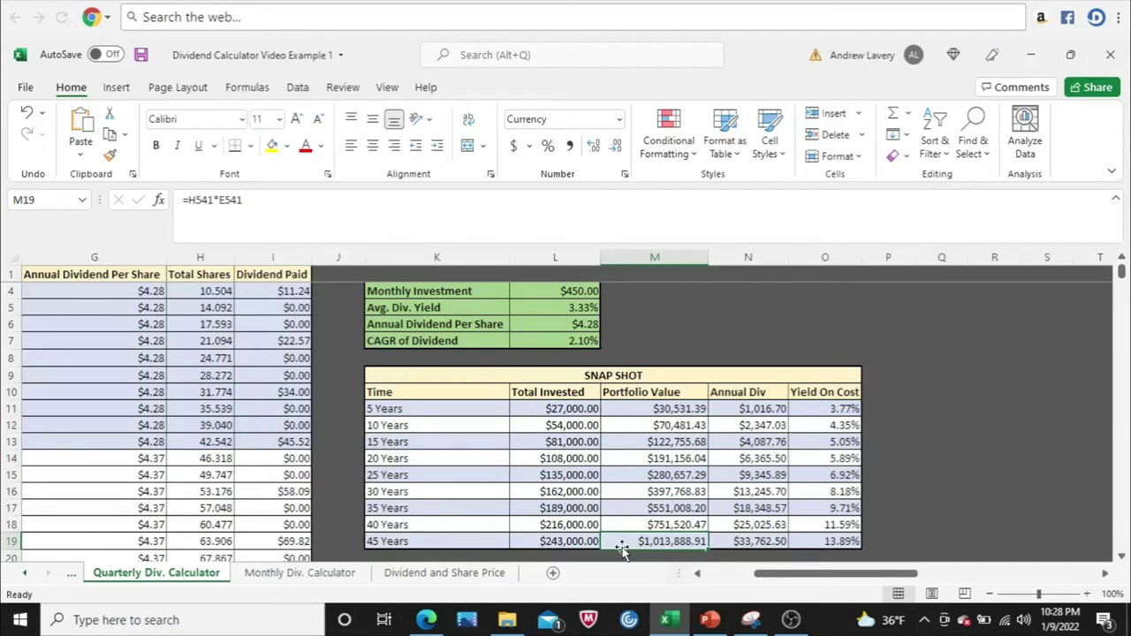
- Set the CAGR of Dividend to 5% to recalculate the snapshot with faster dividend growth
click(537, 341)
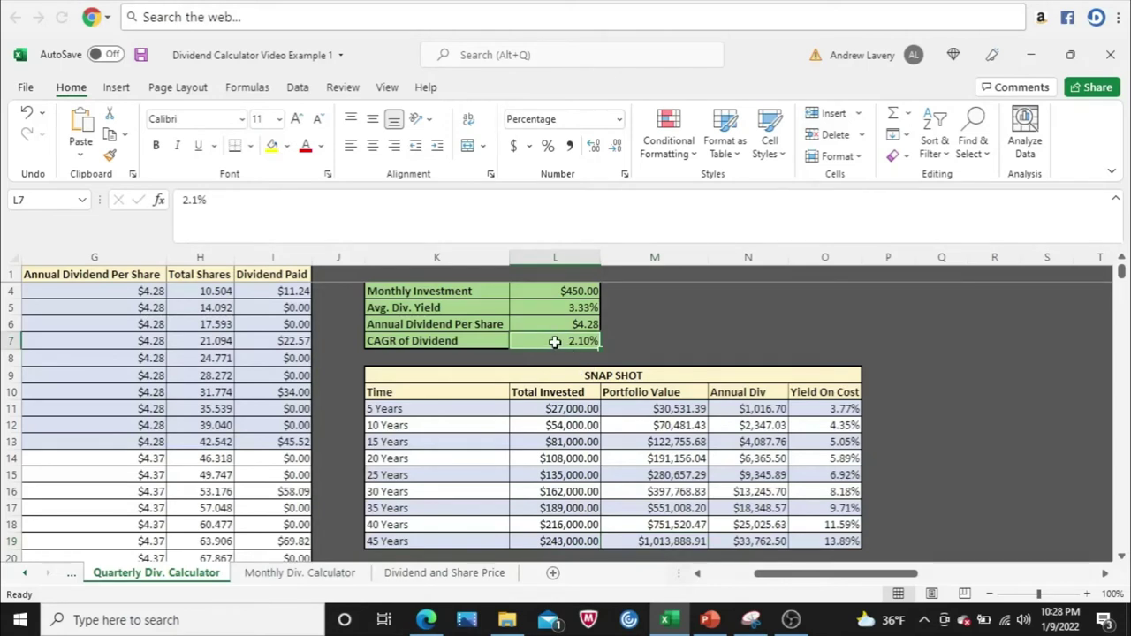
text(5)
key(Return)
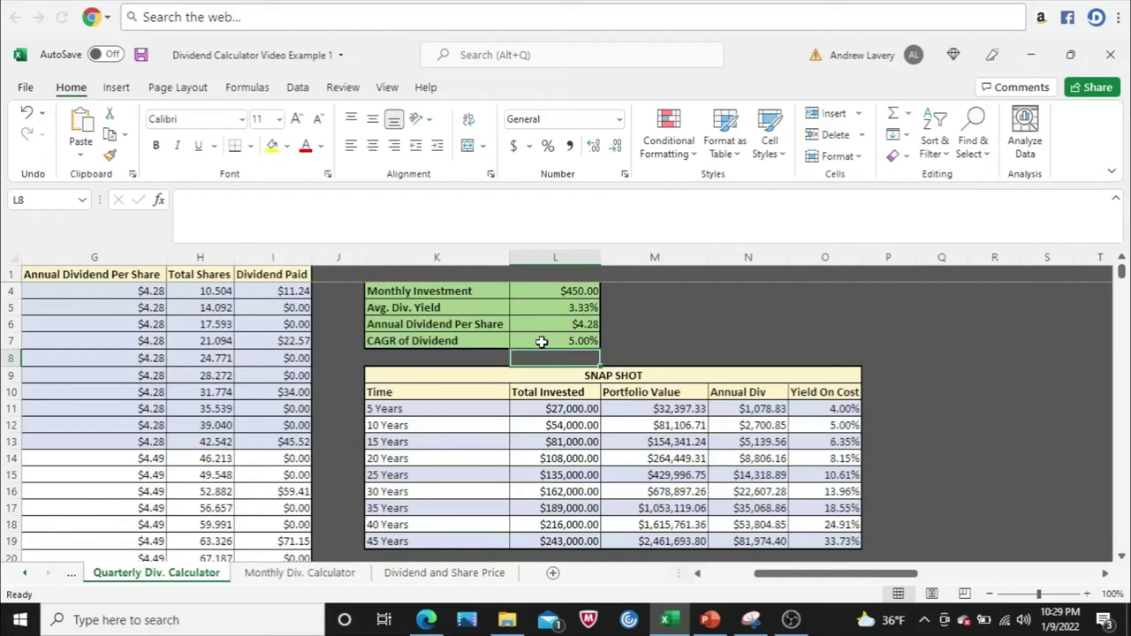
- Set the CAGR of Dividend back to 2.1% in the calculator's input table
click(542, 342)
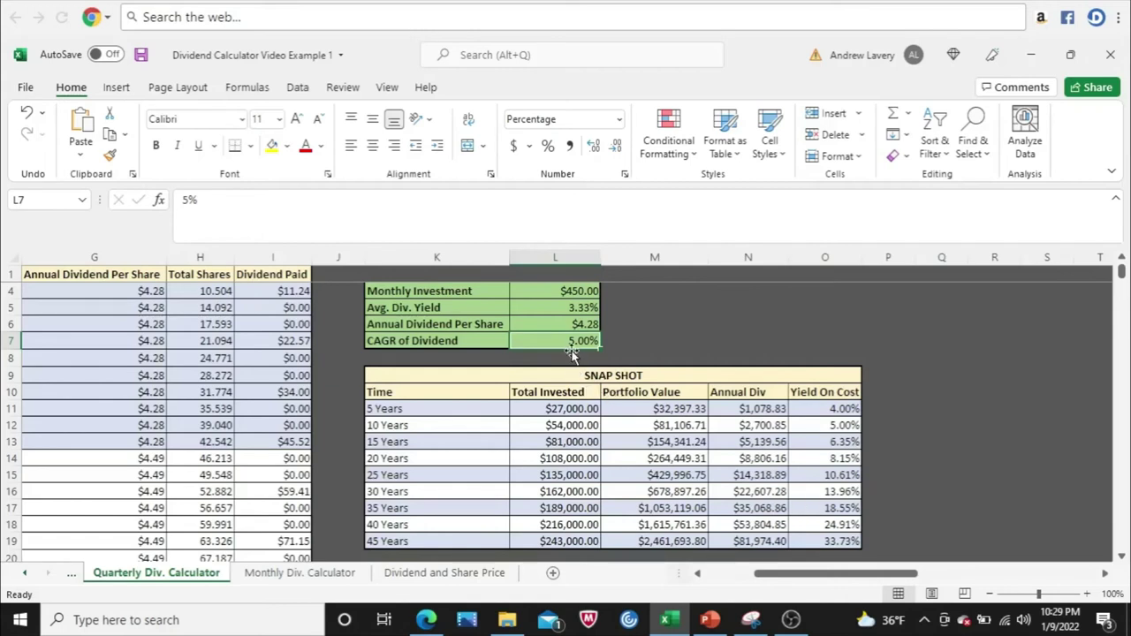
text(2.1)
key(Return)
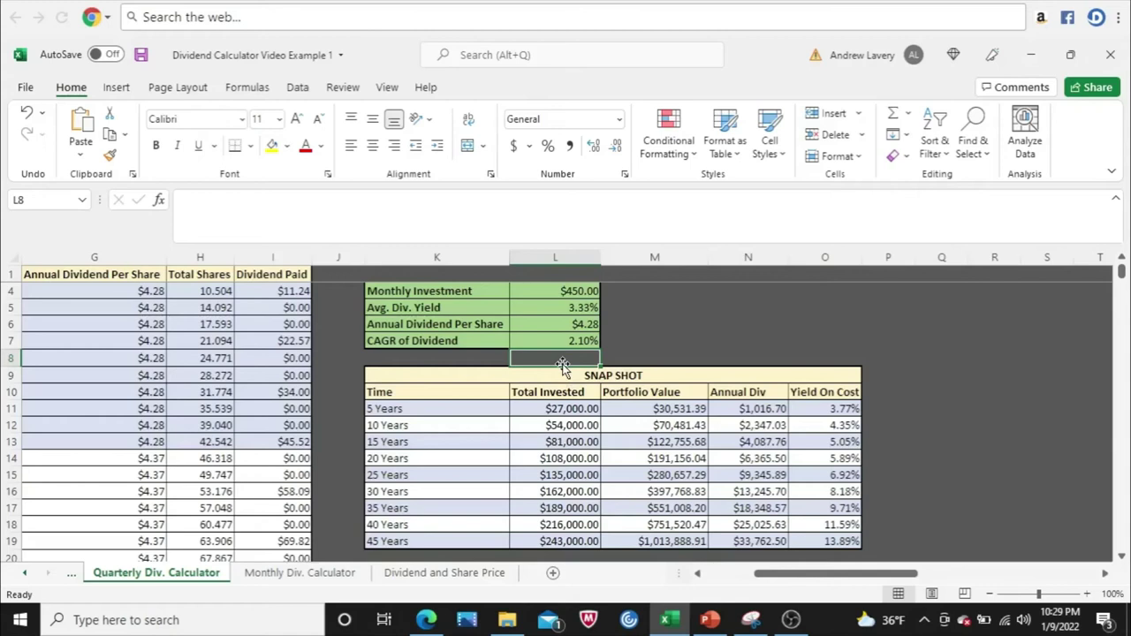
click(540, 292)
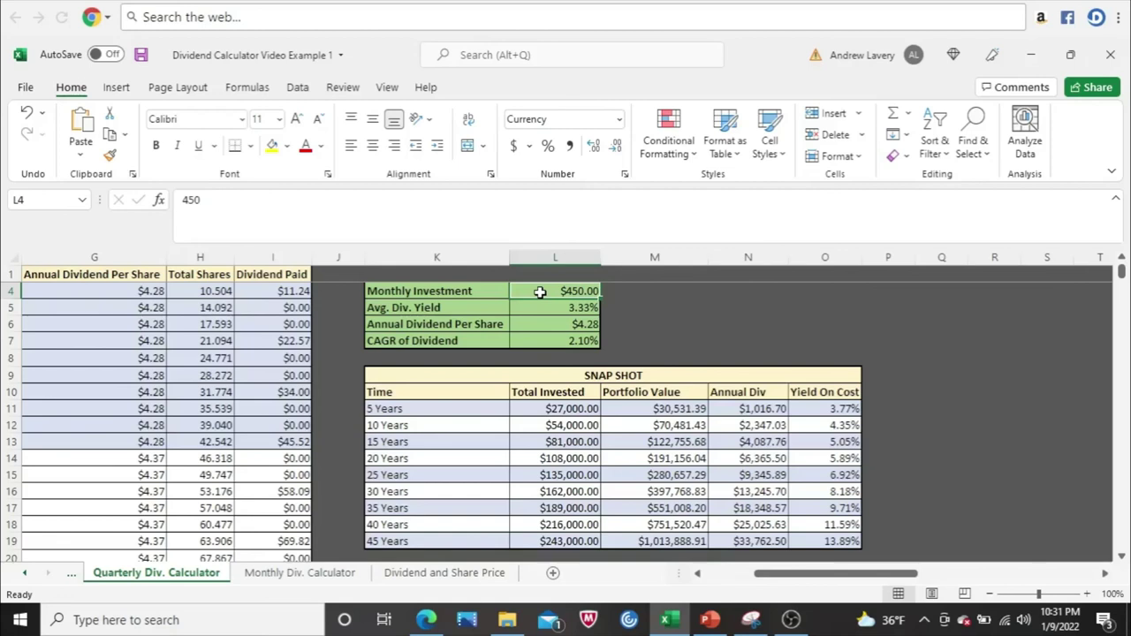
click(627, 322)
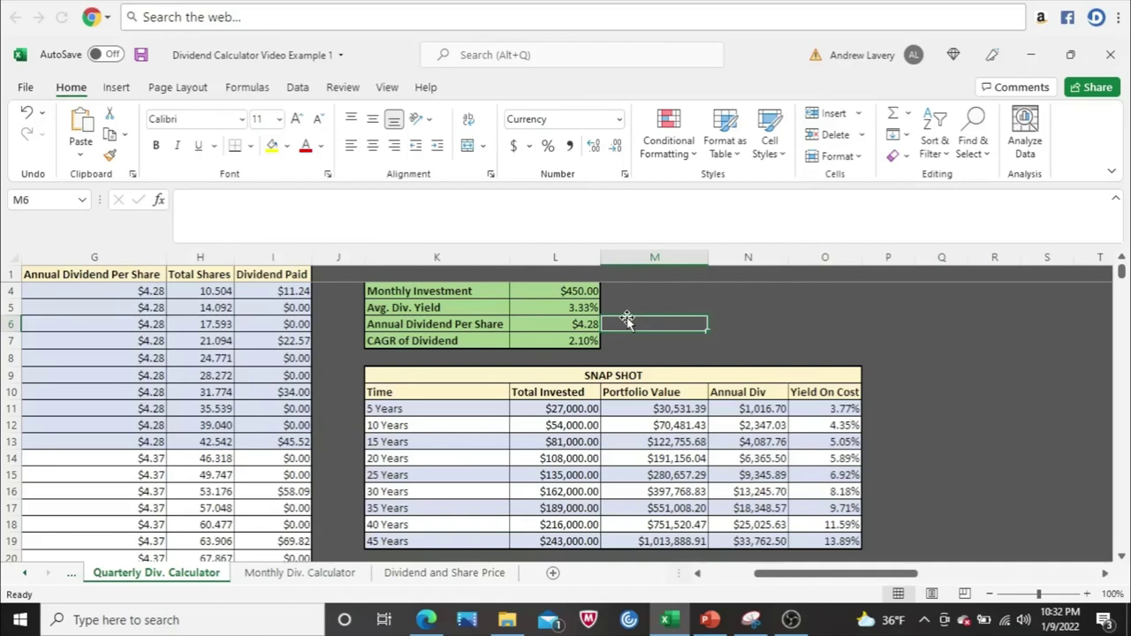